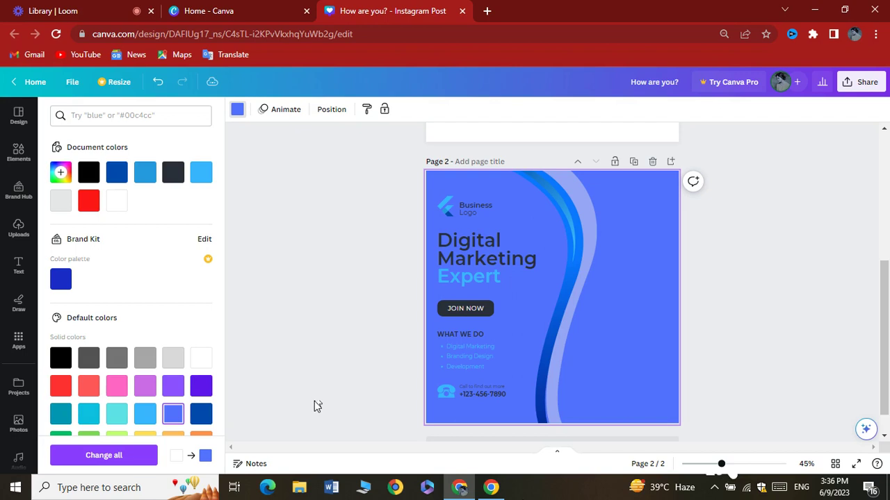
Examine how the text, logo and wave graphic look against the blue background on page 2
left_click(470, 358)
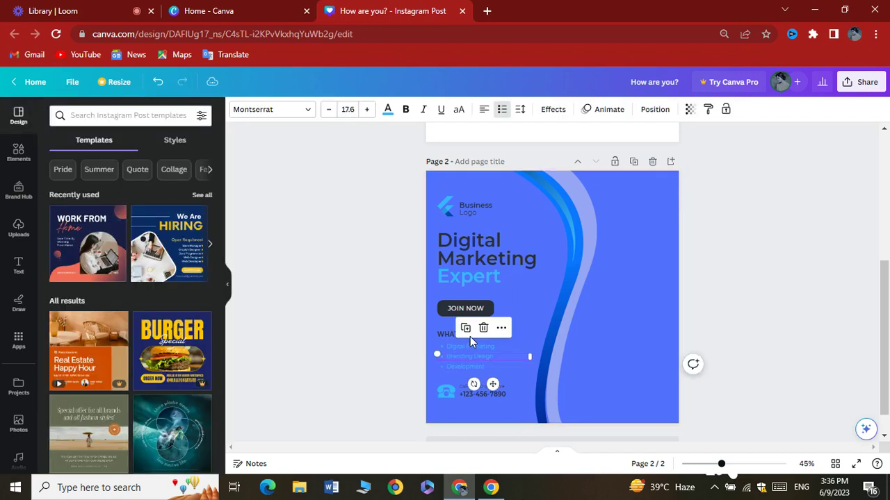
left_click(526, 303)
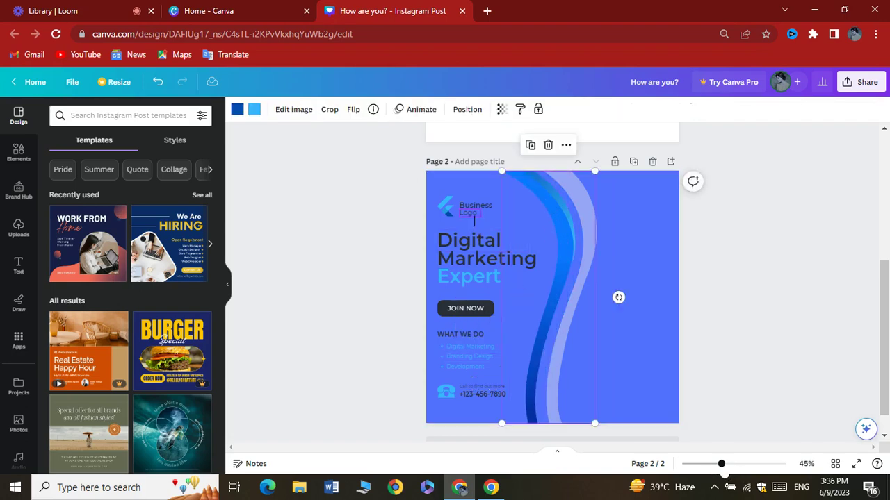
left_click(444, 206)
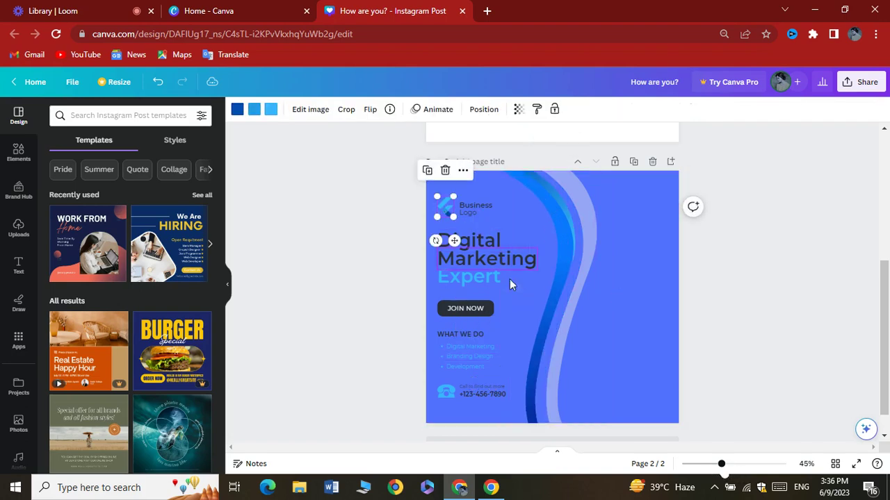
left_click(620, 369)
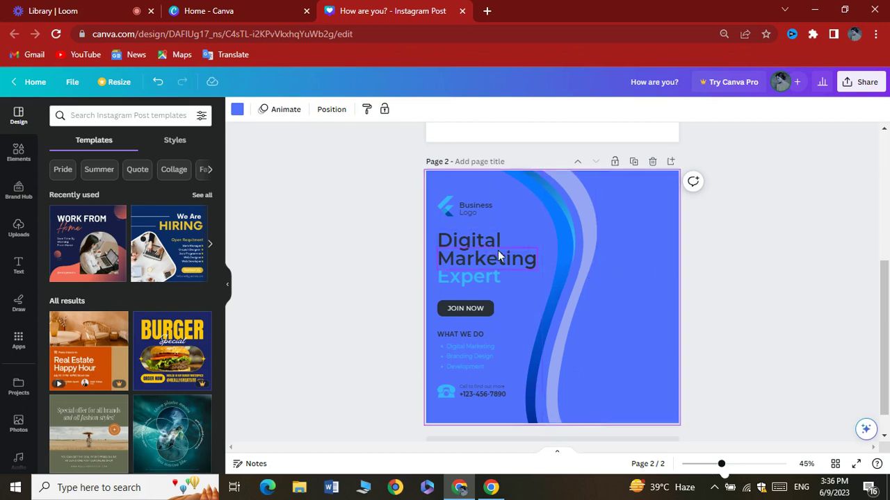
scroll(506, 257, "down", 1)
scroll(496, 334, "up", 3)
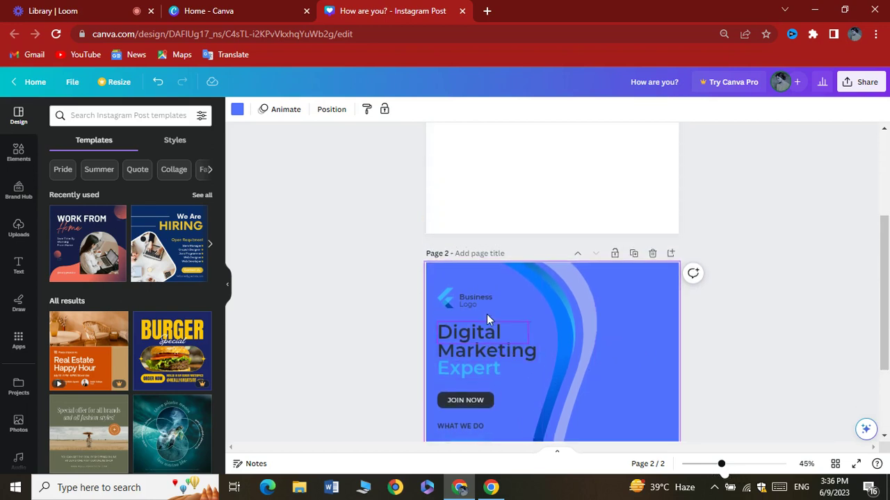
scroll(517, 357, "down", 3)
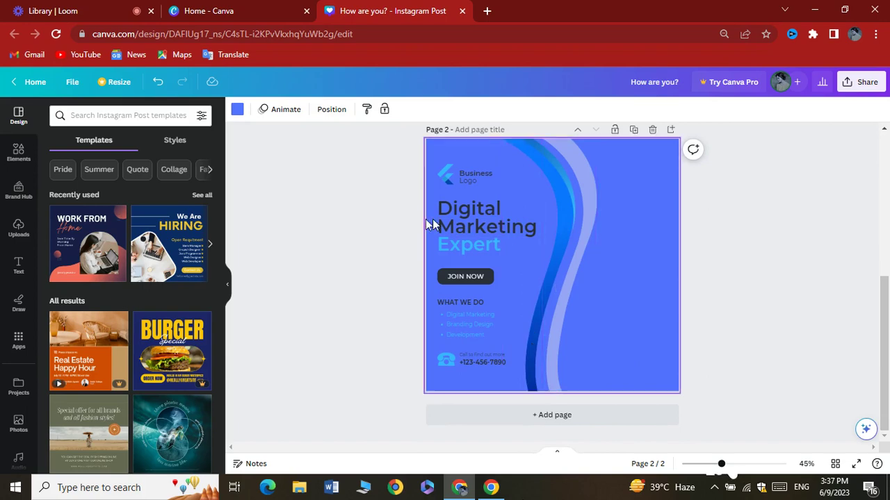
left_click(356, 235)
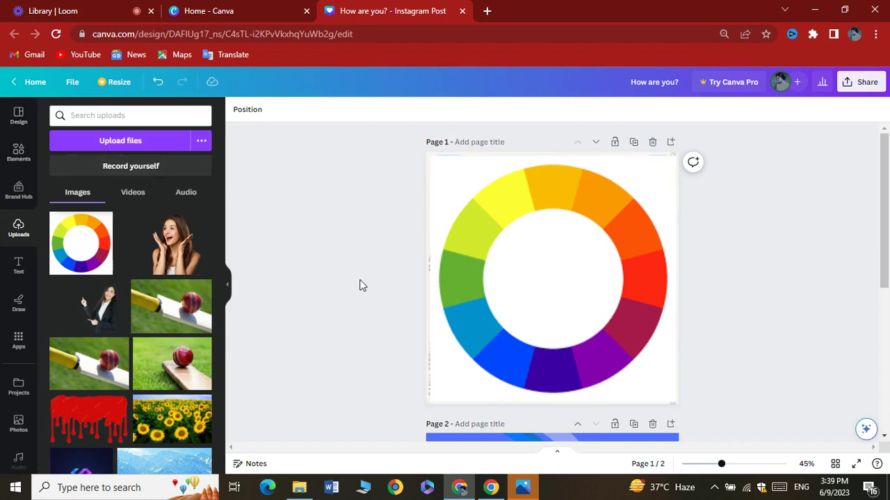
Clear the frames search and add an upright triangle from Lines & Shapes to the colour wheel on page 1
left_click(18, 152)
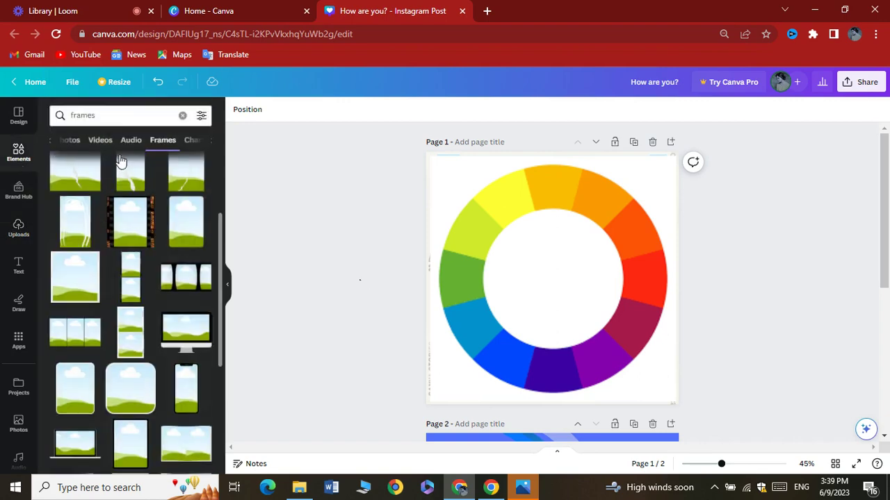
left_click(183, 115)
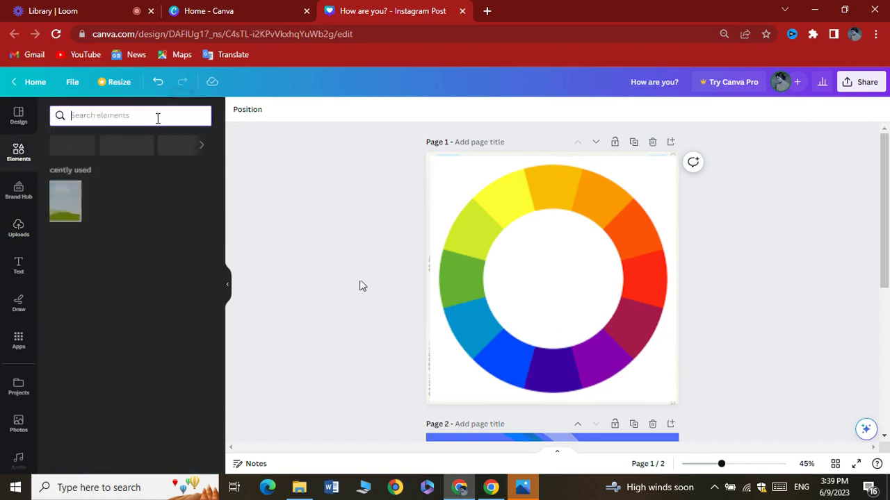
left_click(116, 115)
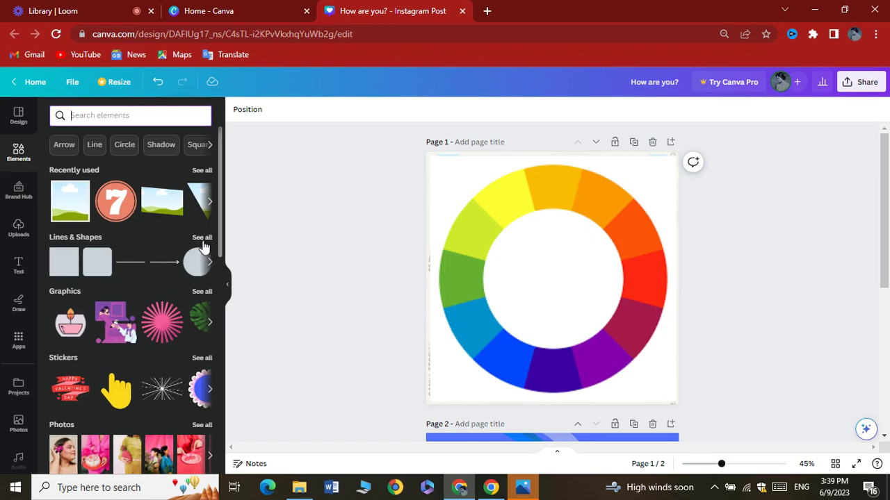
left_click(202, 238)
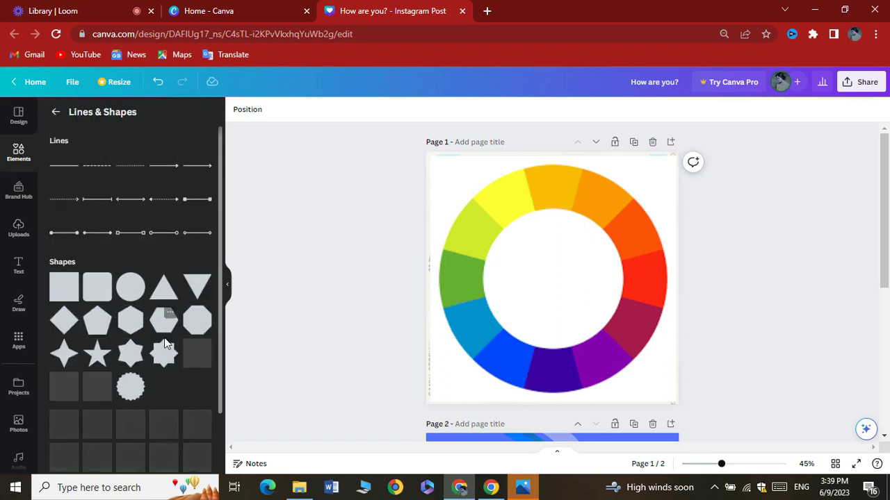
left_click(165, 287)
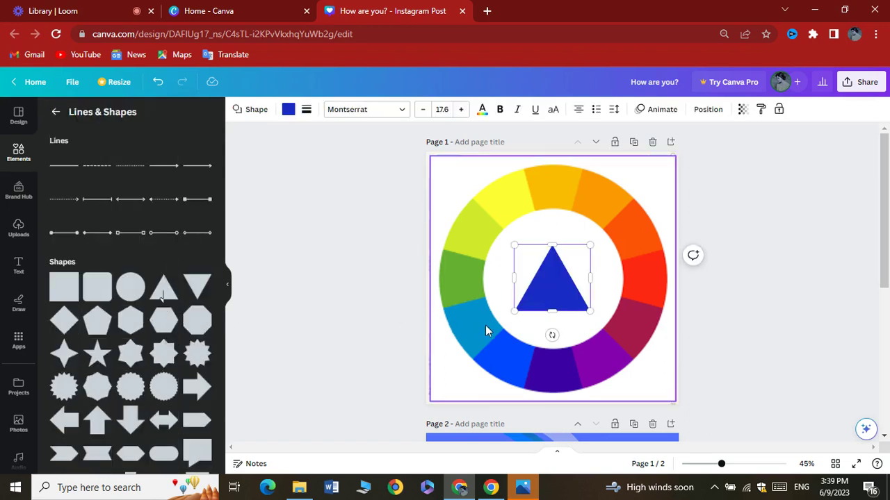
Fill the triangle white and give it a thicker solid black border
left_click(287, 109)
left_click(172, 200)
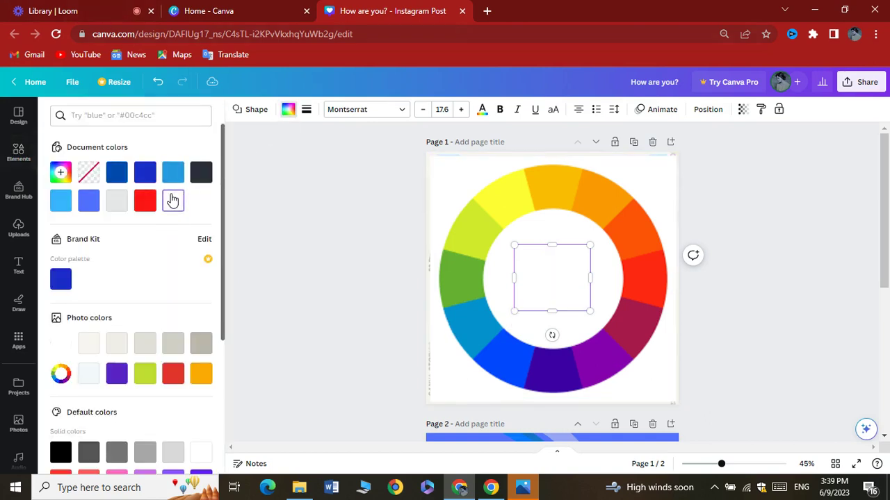
left_click(306, 109)
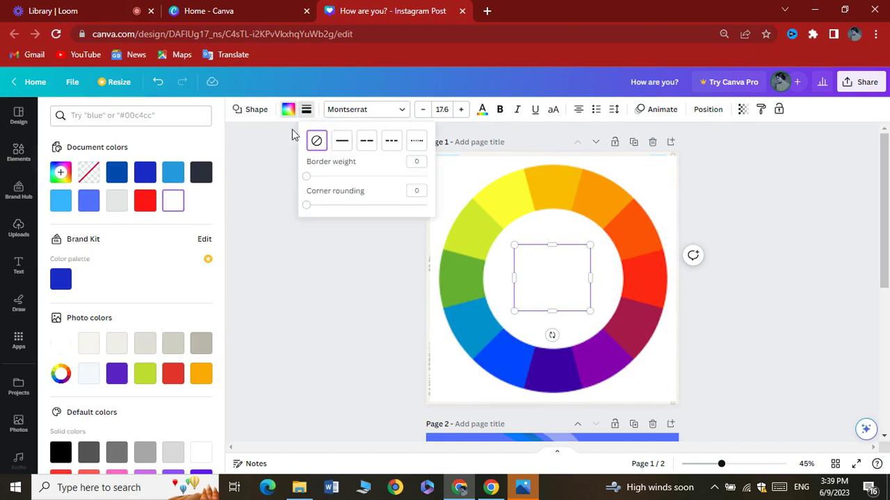
left_click(344, 146)
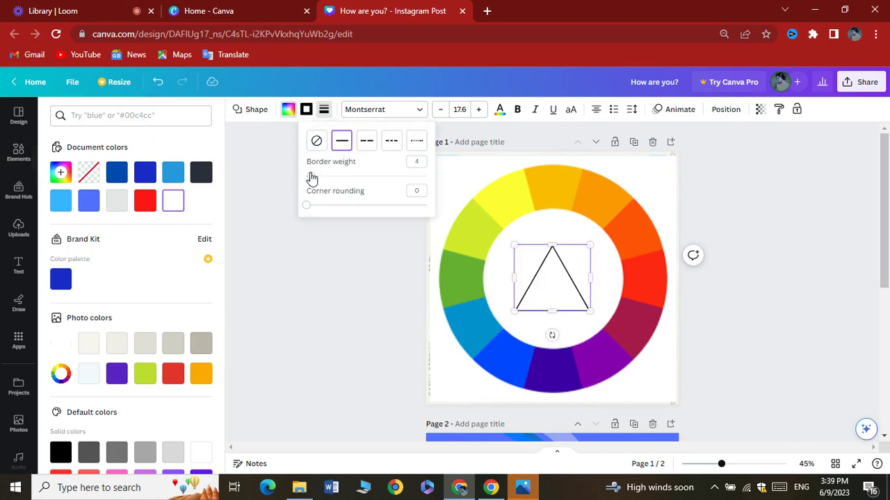
left_click_drag(308, 177, 321, 179)
left_click(301, 283)
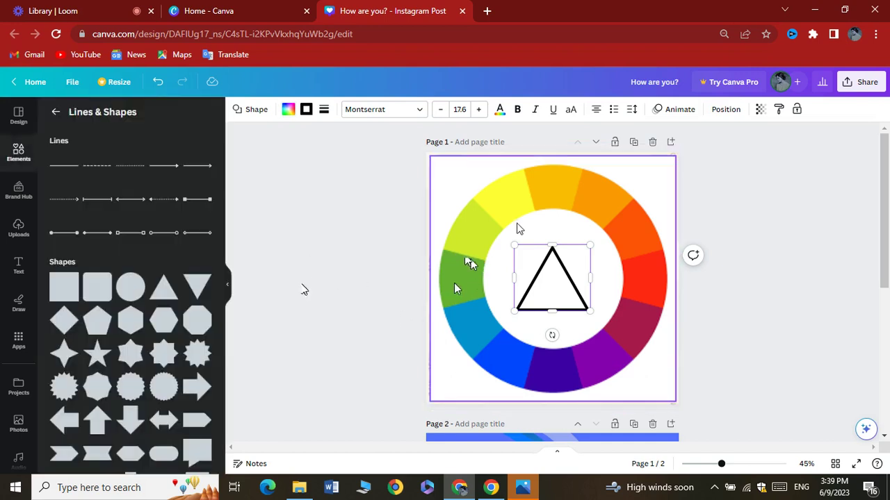
Enlarge the triangle and centre it in the colour wheel's inner circle, with its apex facing the yellow-orange segment
left_click_drag(515, 245, 470, 217)
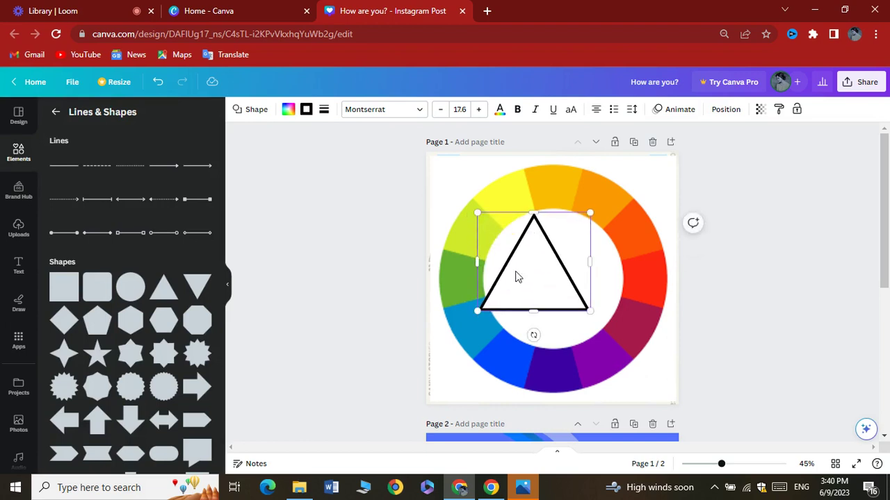
left_click_drag(517, 276, 538, 269)
left_click_drag(497, 312, 490, 316)
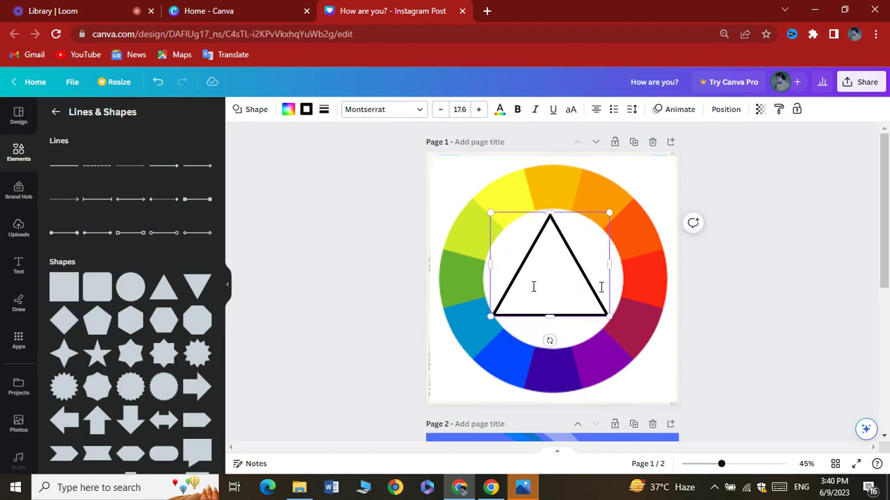
left_click(785, 337)
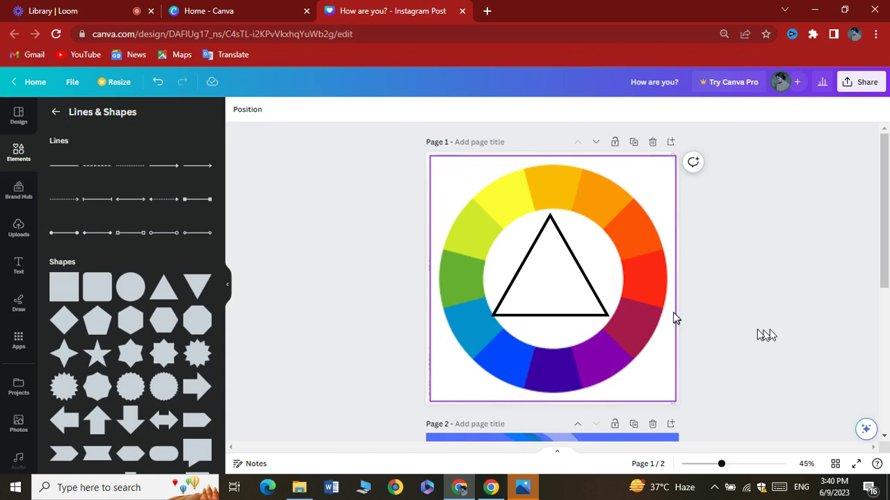
Rotate, slightly enlarge and reposition the triangle so its corners point to the green, orange and indigo segments
left_click(582, 295)
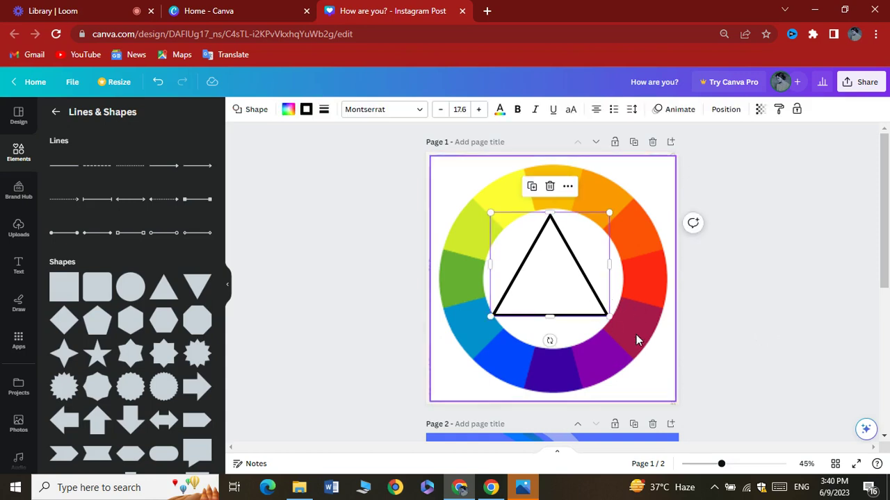
left_click_drag(548, 341, 500, 321)
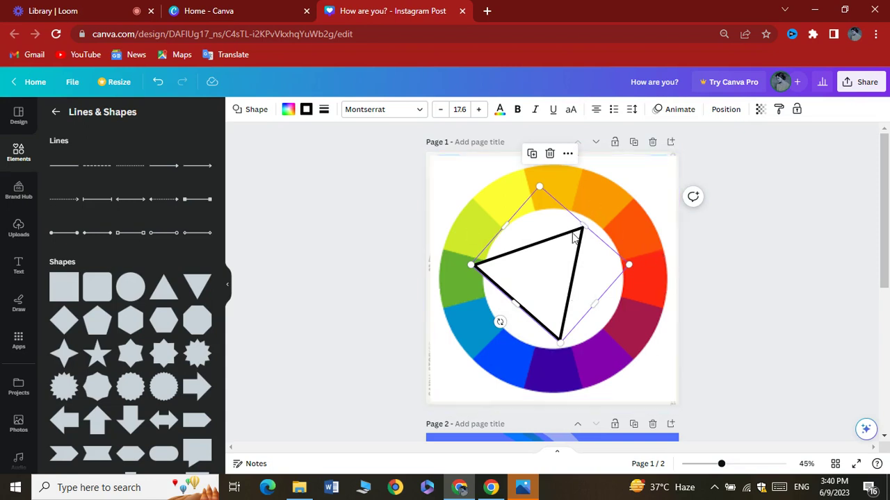
left_click_drag(583, 228, 586, 224)
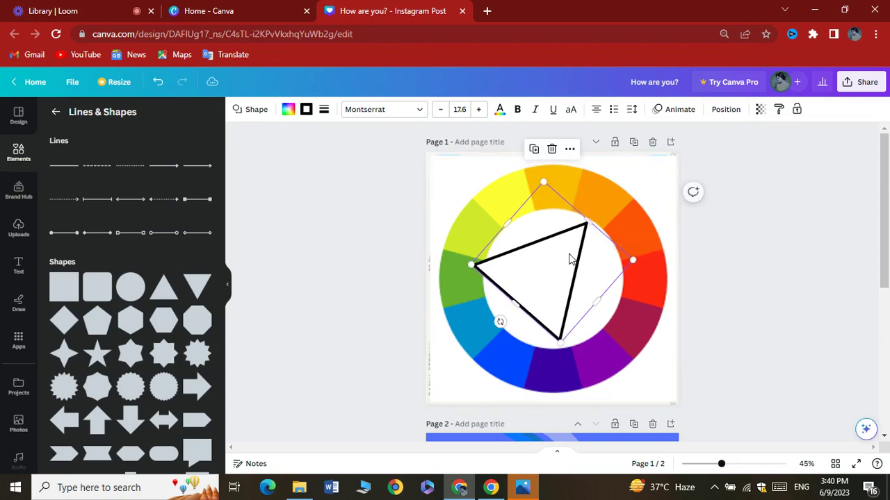
left_click_drag(560, 299, 560, 302)
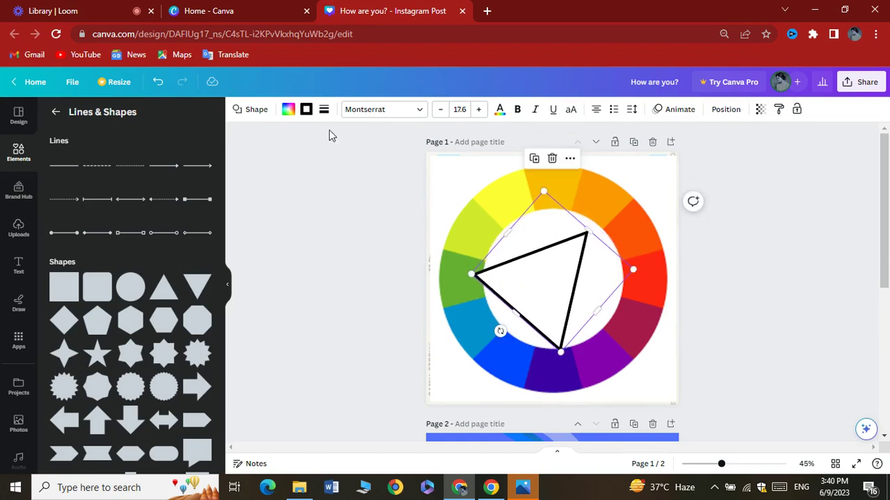
Change the triangle's fill to the custom dark olive colour #4F5910
left_click(289, 113)
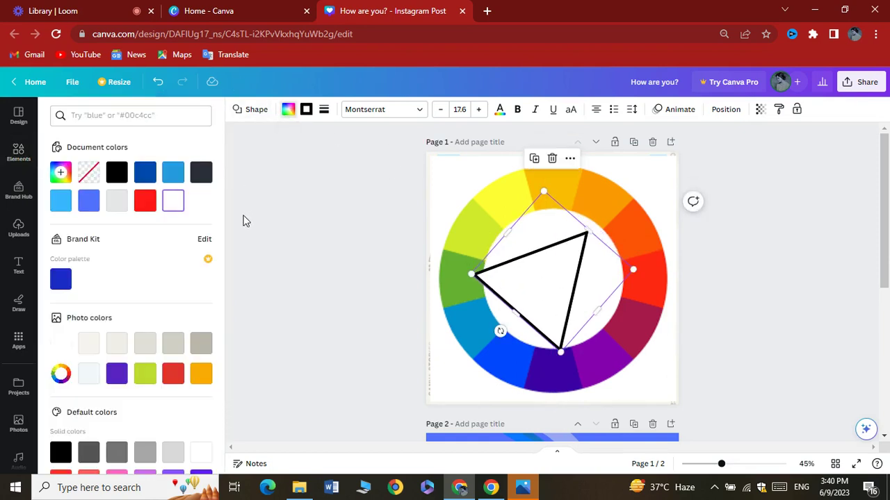
scroll(213, 324, "down", 2)
scroll(213, 324, "up", 2)
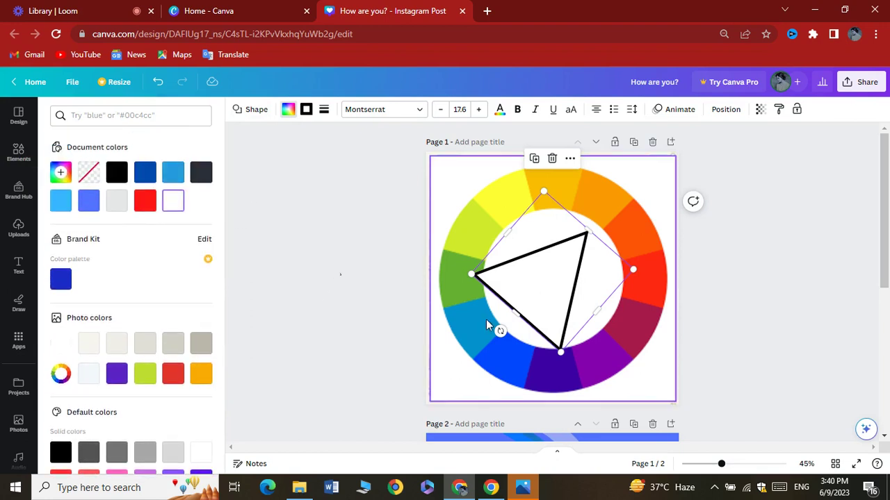
left_click(61, 172)
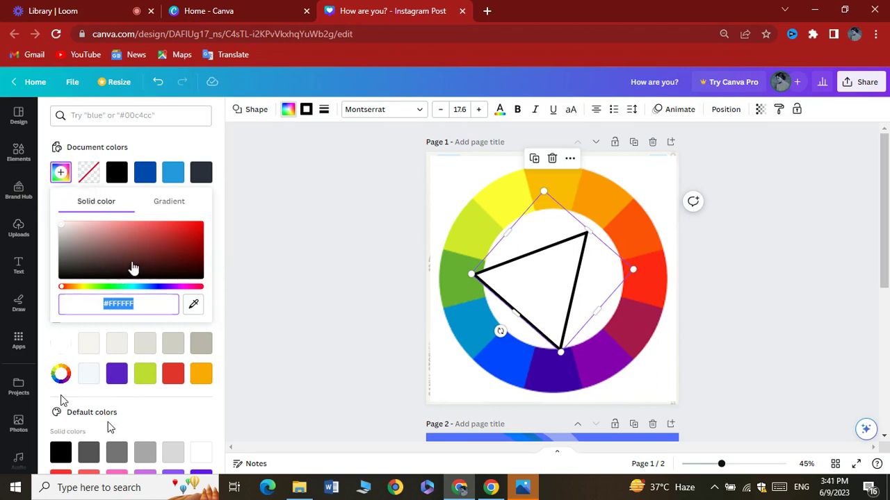
left_click(191, 256)
left_click(177, 260)
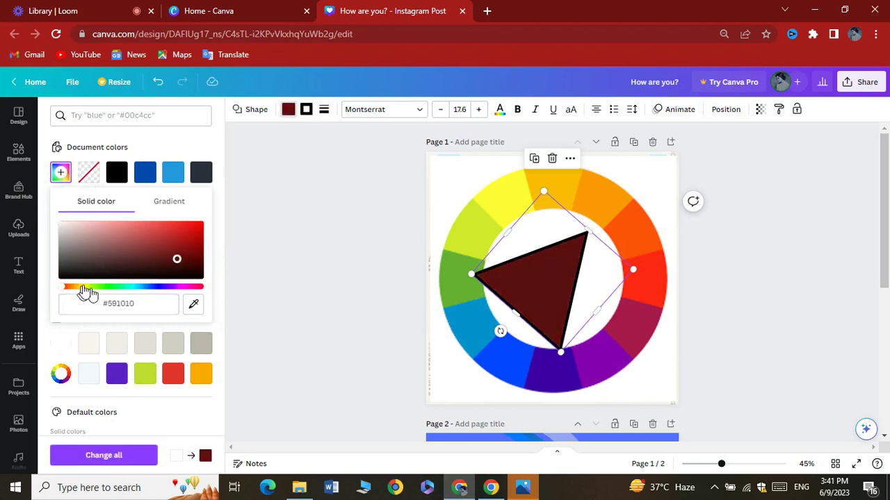
left_click_drag(73, 287, 88, 287)
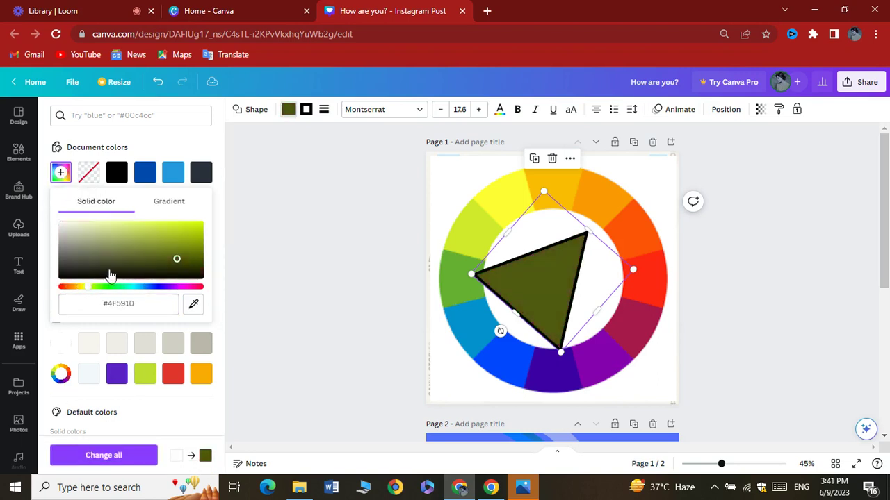
key("Escape")
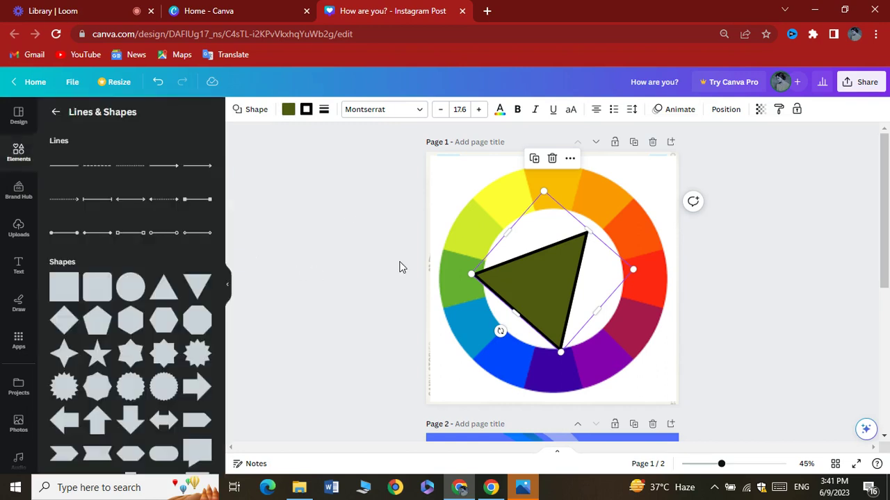
Fill the triangle with the light off-white from the photo colours
left_click(288, 109)
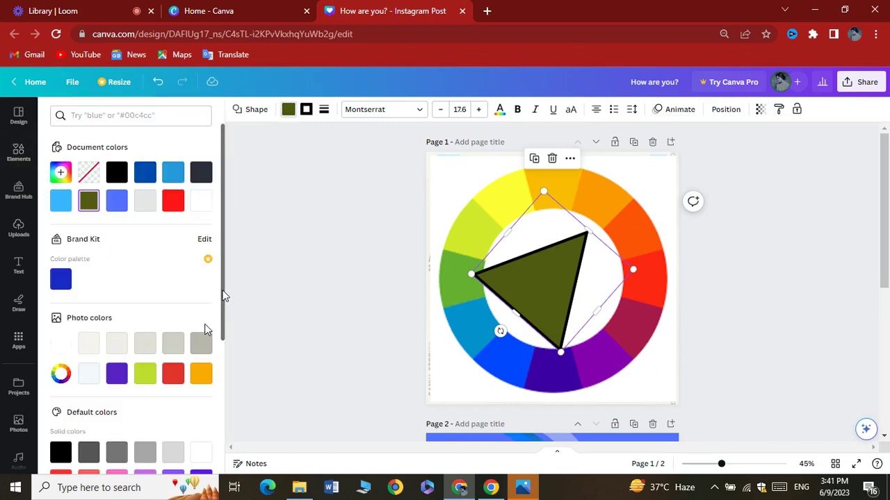
left_click(89, 343)
key("Escape")
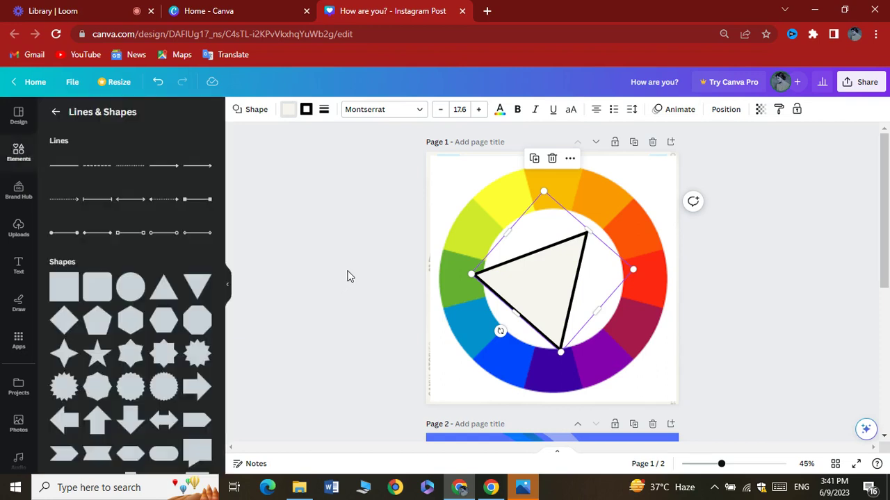
key("Escape")
Rotate and reposition the off-white triangle so its corners point to the green, orange and purple segments
left_click(532, 313)
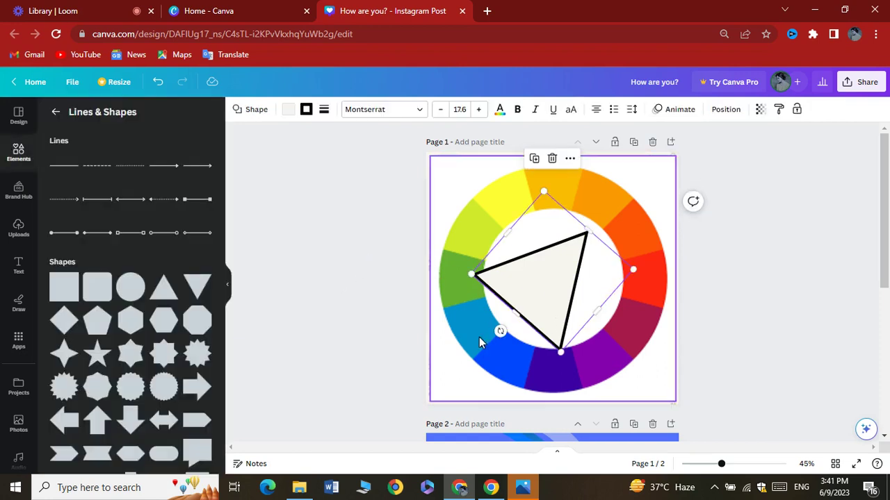
left_click_drag(498, 331, 476, 135)
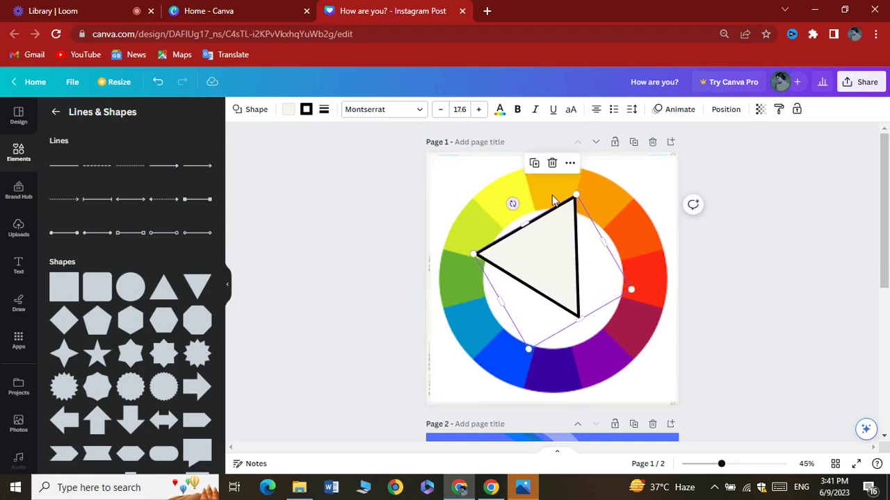
left_click_drag(565, 259, 571, 271)
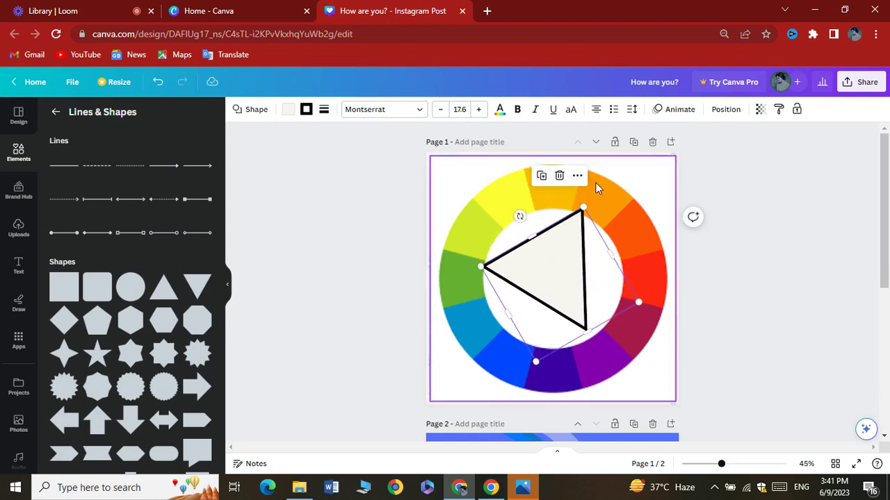
left_click(380, 244)
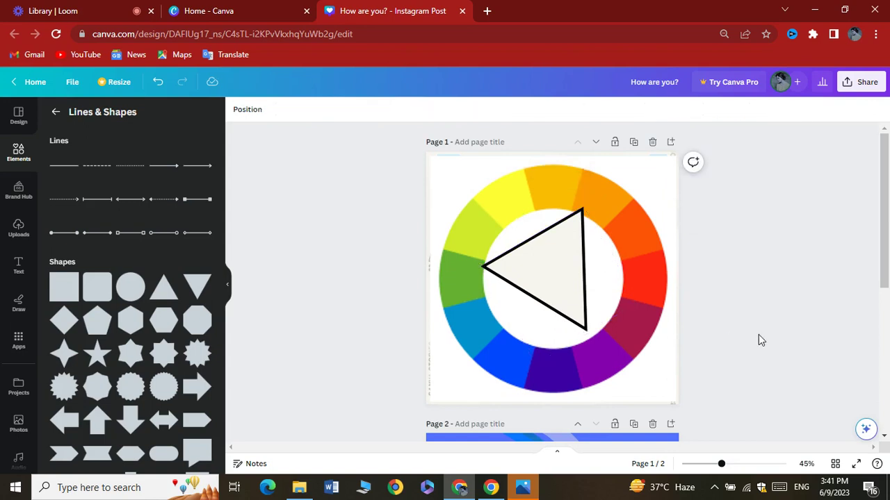
Delete the off-white triangle from the colour wheel and restore the off-white rectangle in its centre
left_click(562, 243)
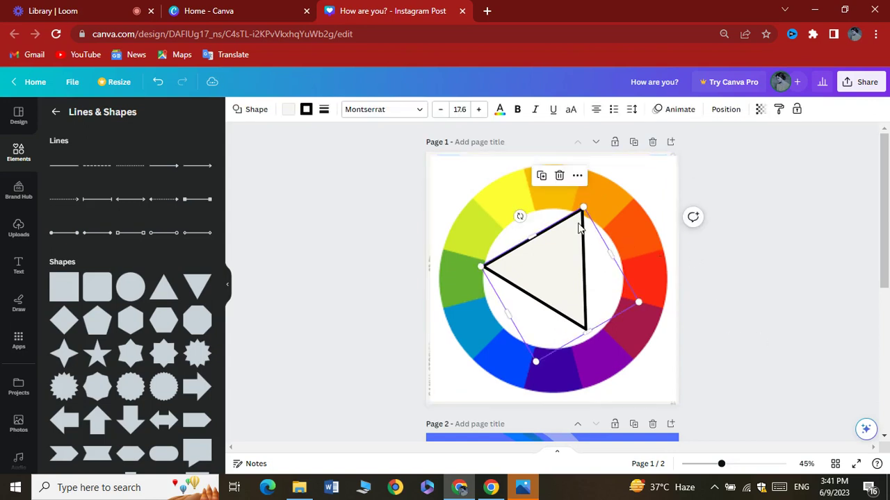
left_click(559, 176)
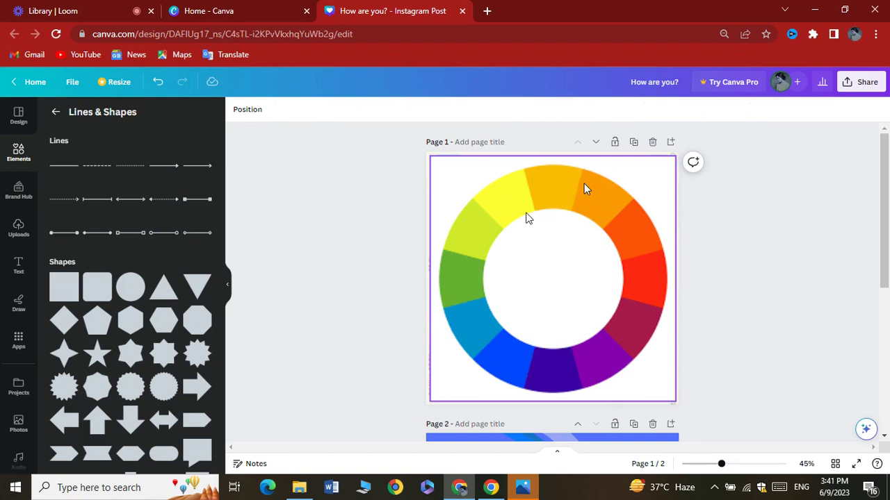
key("ctrl+z")
left_click(746, 314)
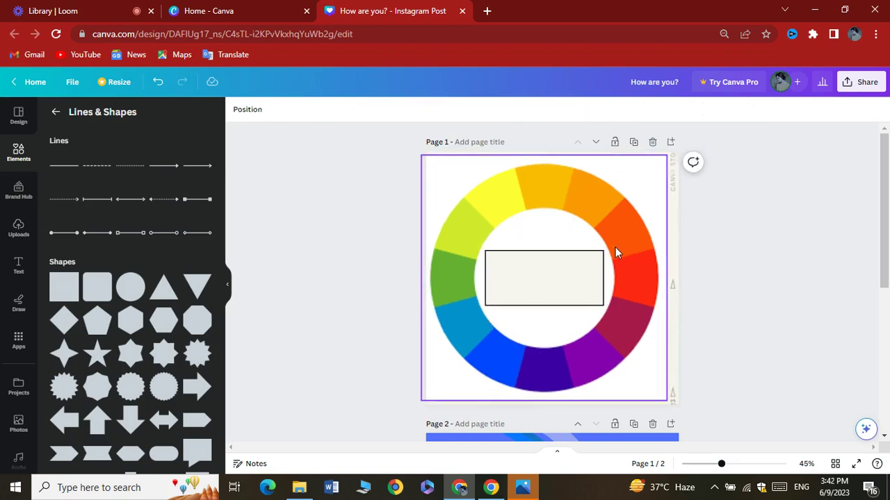
Rotate the off-white rectangle nearly upright so its corners point to the yellow, orange, indigo and purple sides of the wheel
left_click(543, 285)
left_click_drag(542, 329, 483, 294)
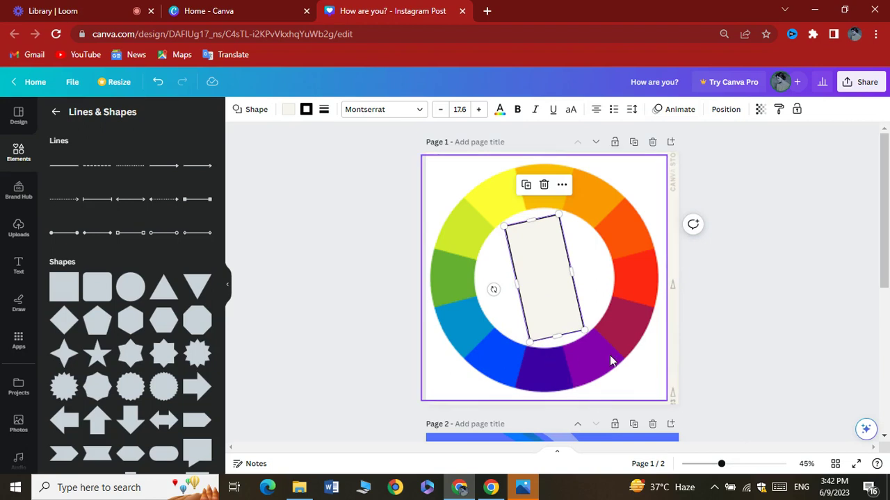
left_click(753, 279)
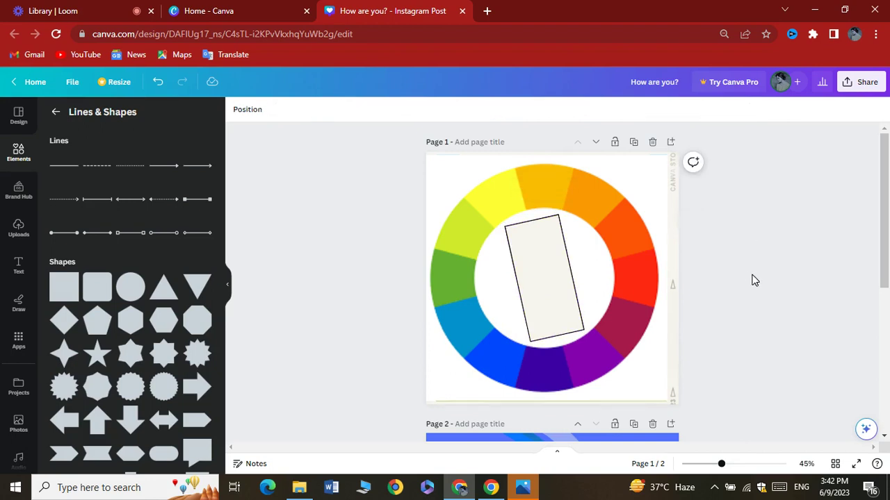
Delete page 2 from the design and return to the main elements library
scroll(753, 281, "down", 4)
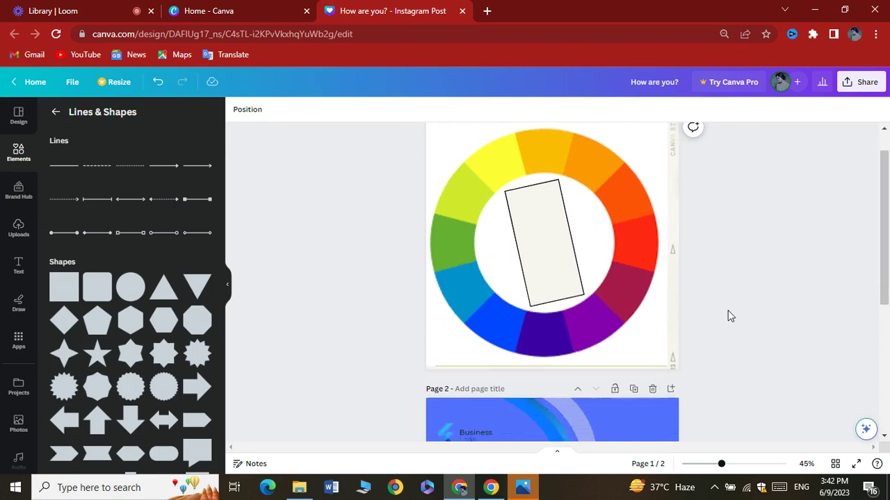
left_click(653, 294)
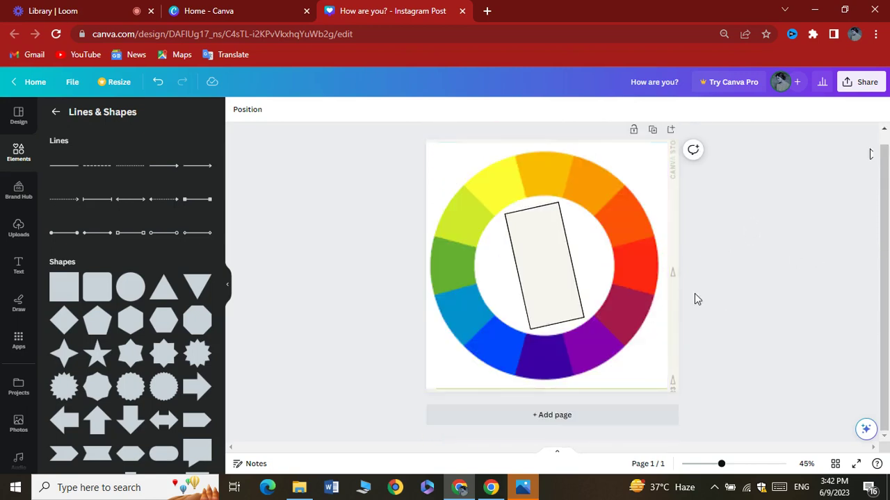
left_click(54, 111)
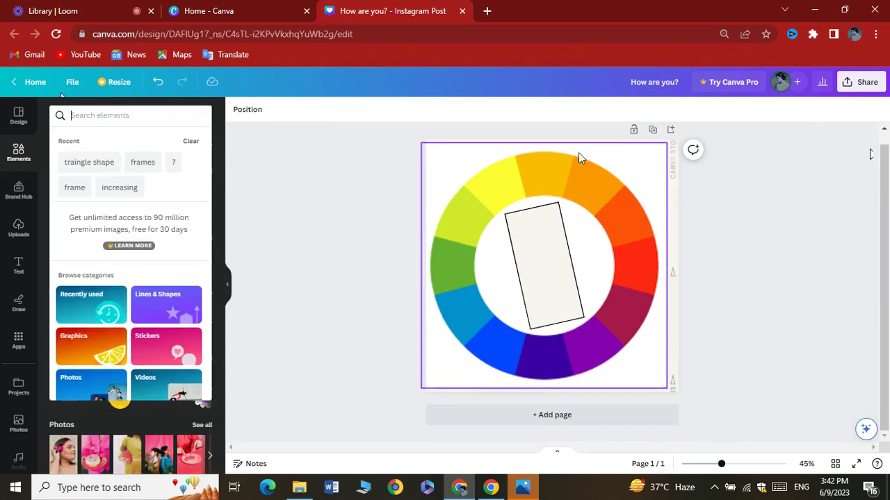
left_click(471, 159)
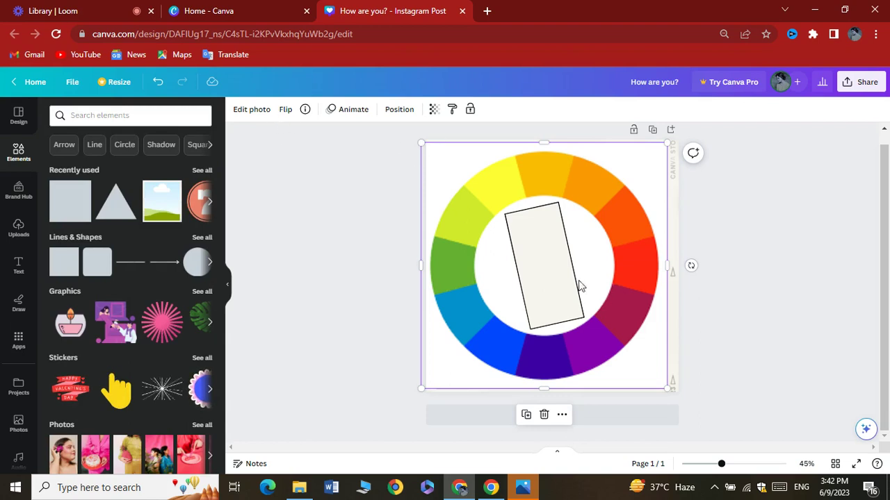
Fill the rectangle on the colour wheel with the grey-to-white gradient
left_click(554, 277)
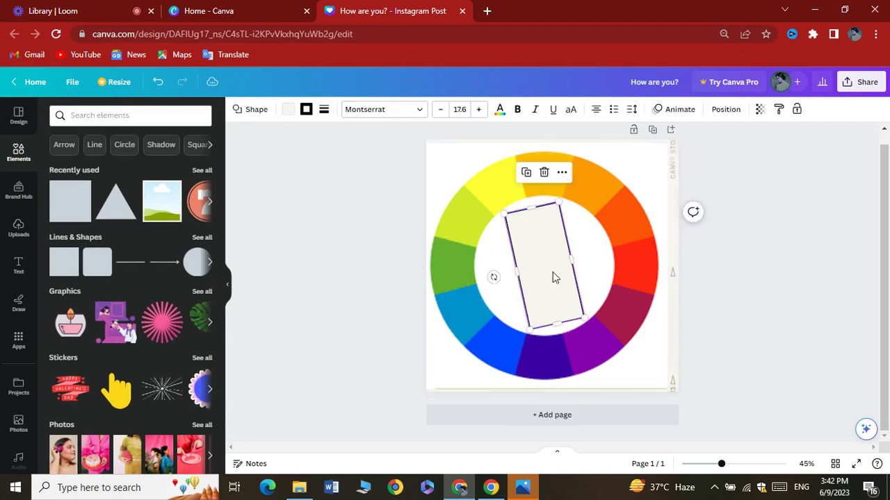
left_click(286, 111)
scroll(100, 313, "down", 5)
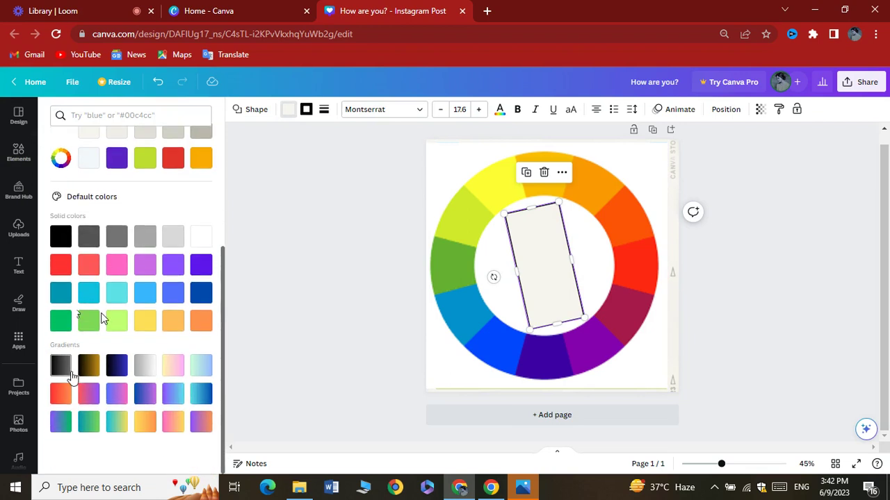
left_click(144, 365)
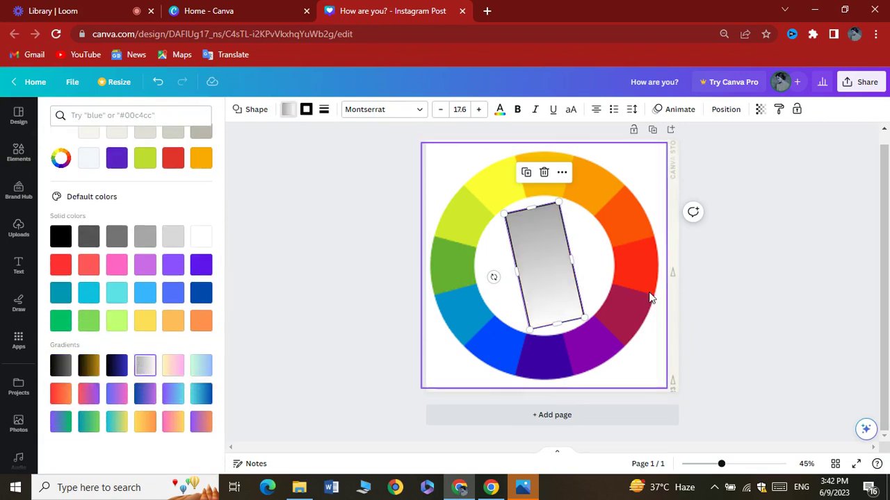
Enlarge the rectangle, centre it over the colour wheel and rotate it to nearly horizontal
left_click_drag(505, 212, 424, 164)
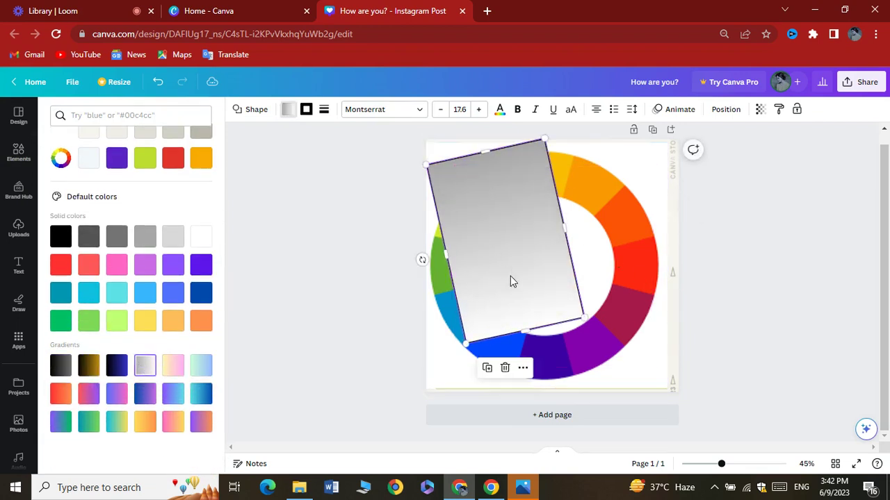
left_click_drag(510, 279, 570, 312)
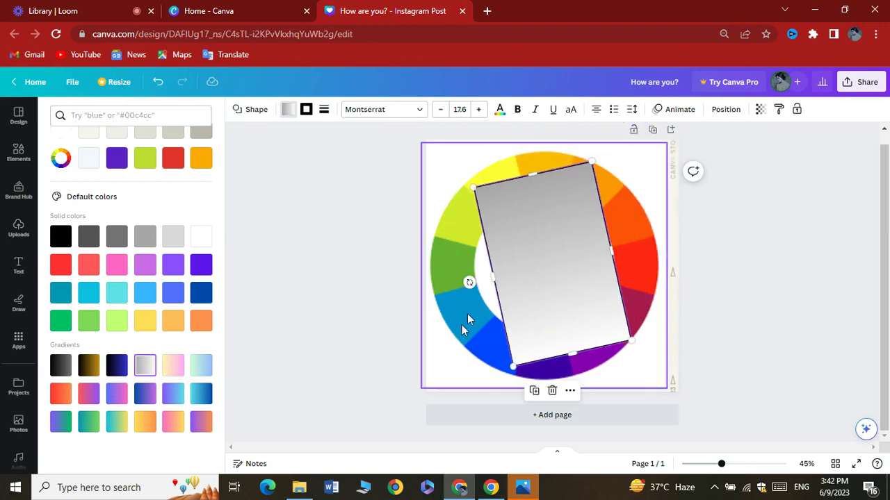
left_click_drag(470, 278, 547, 356)
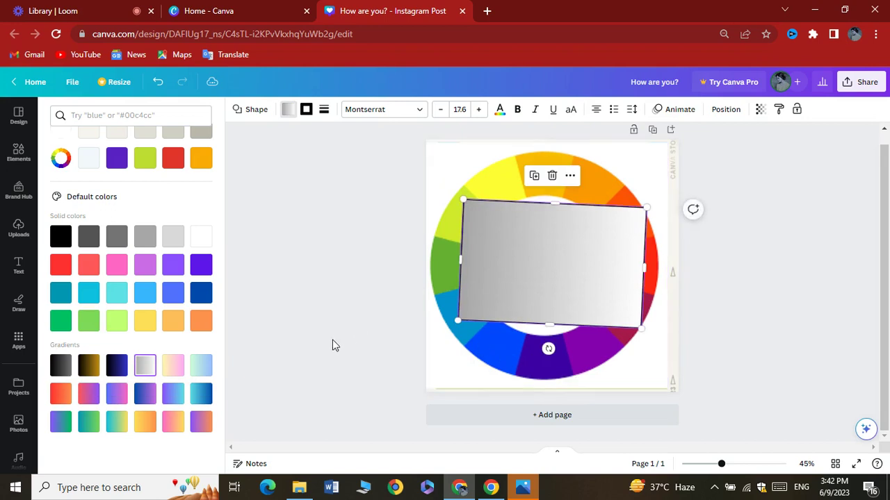
Try the black-to-gold, black-to-grey, red-to-orange and coral-to-purple gradients on the rectangle, and fill it with the solid light purple default colour
left_click(89, 368)
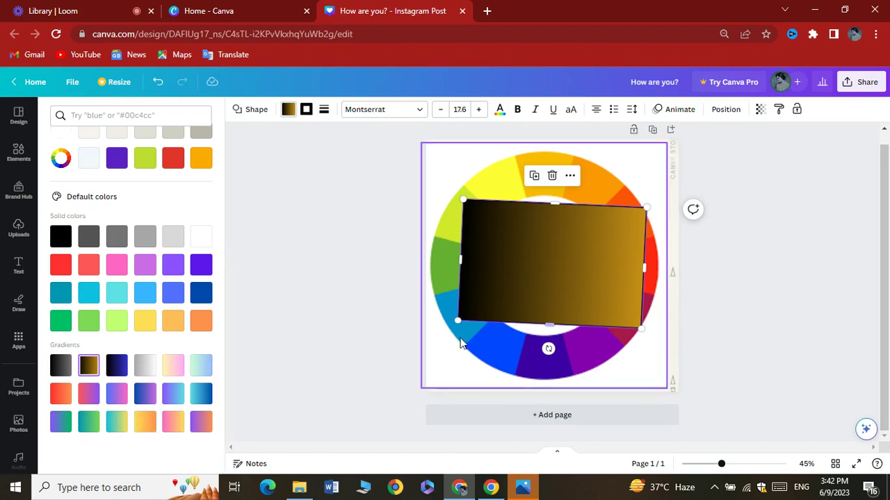
left_click(62, 367)
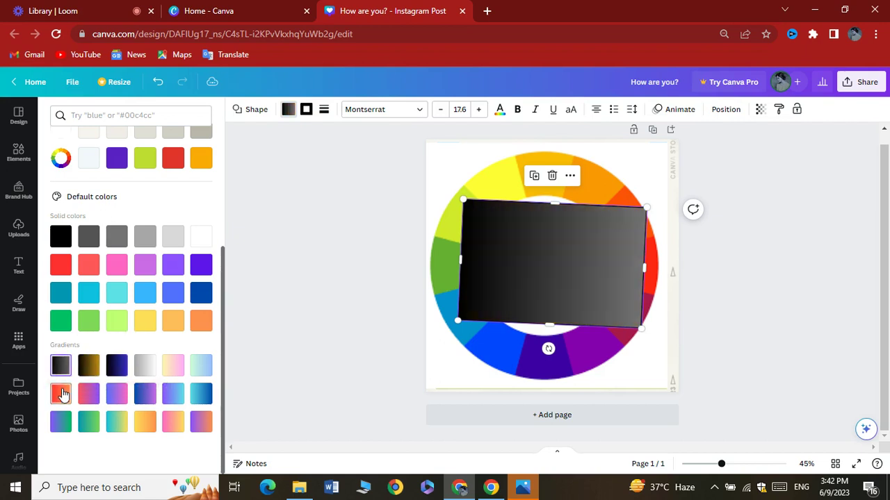
left_click(69, 397)
left_click(89, 394)
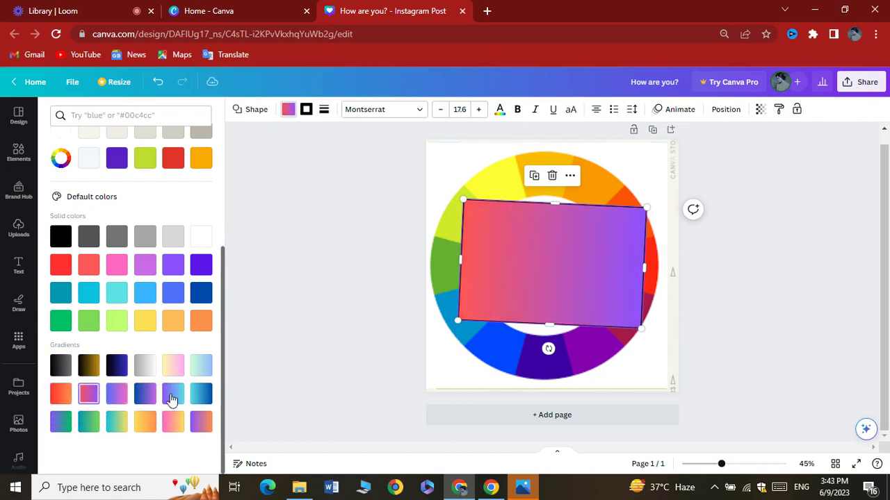
left_click(145, 265)
scroll(166, 298, "up", 3)
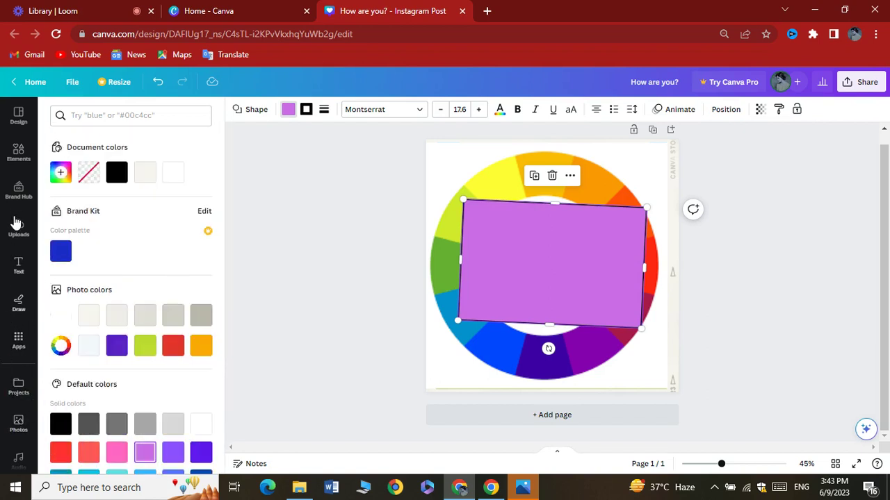
Search the elements library for background
left_click(18, 151)
left_click(74, 115)
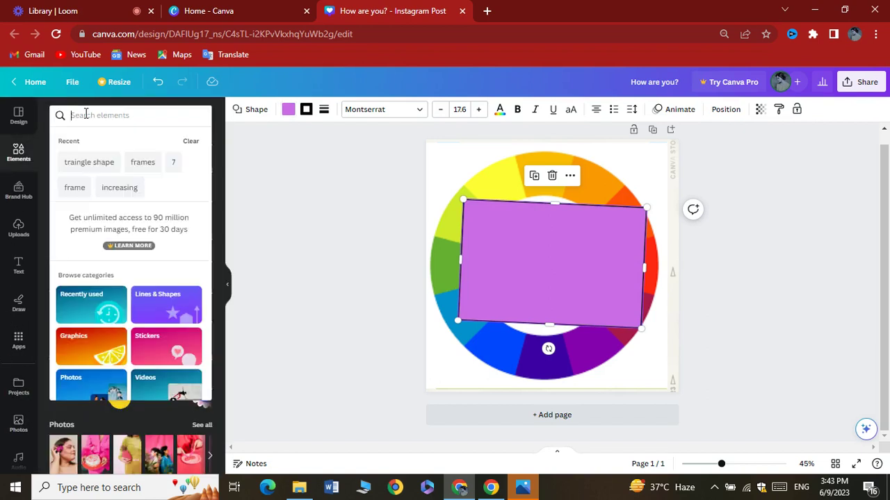
type("ba")
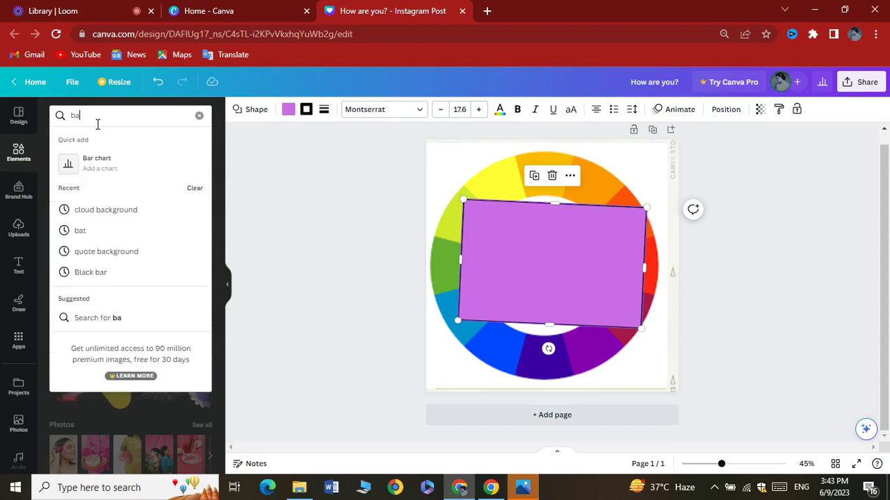
type("ckfrou")
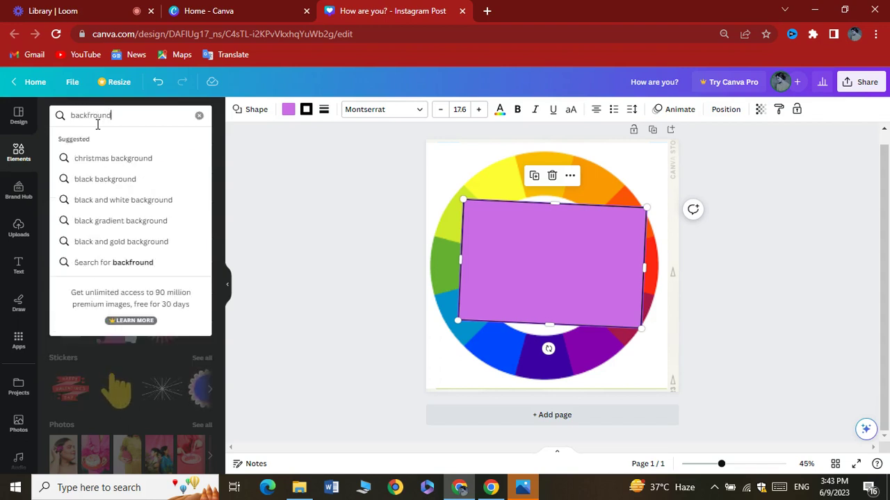
type("nd")
key("Return")
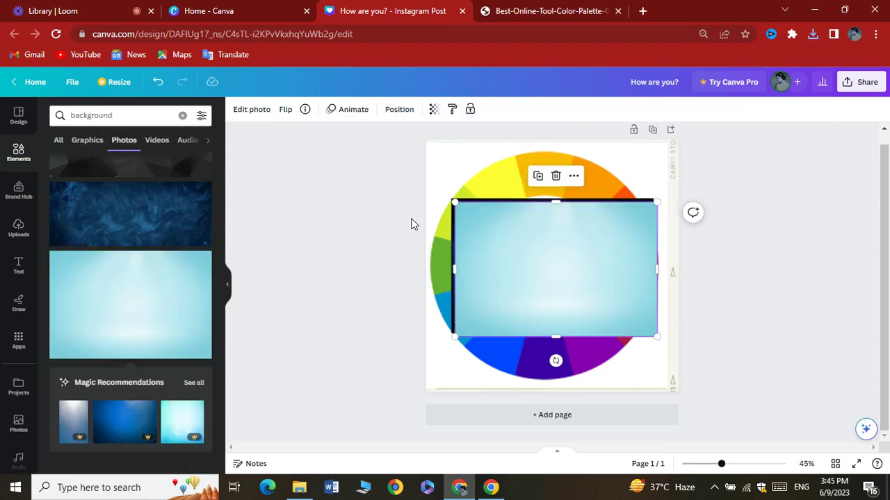
Examine the Color Hunt palette image in the other browser tab and return to the Canva design
left_click(505, 10)
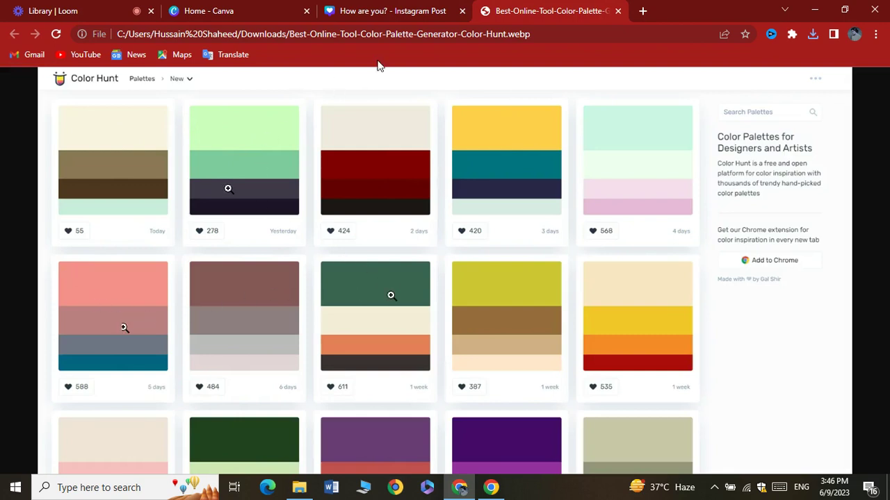
left_click(413, 8)
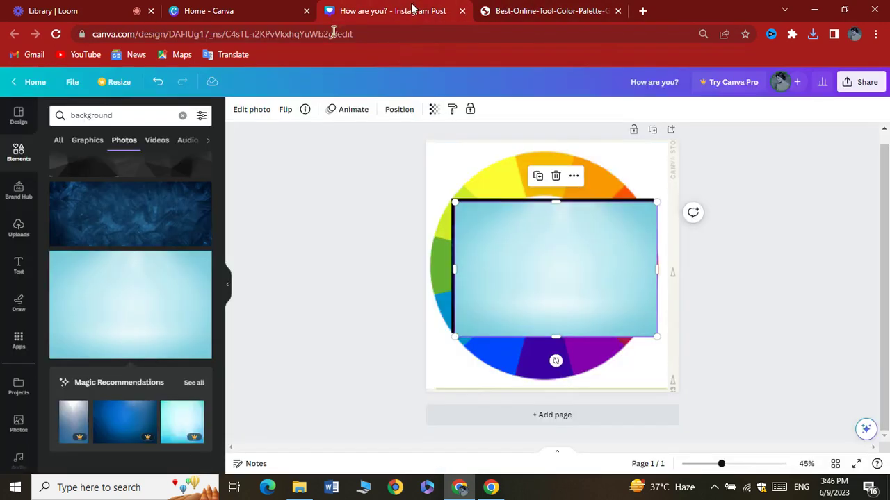
Delete the light teal background photo and the watermarked dark blue photo from the page
left_click(555, 176)
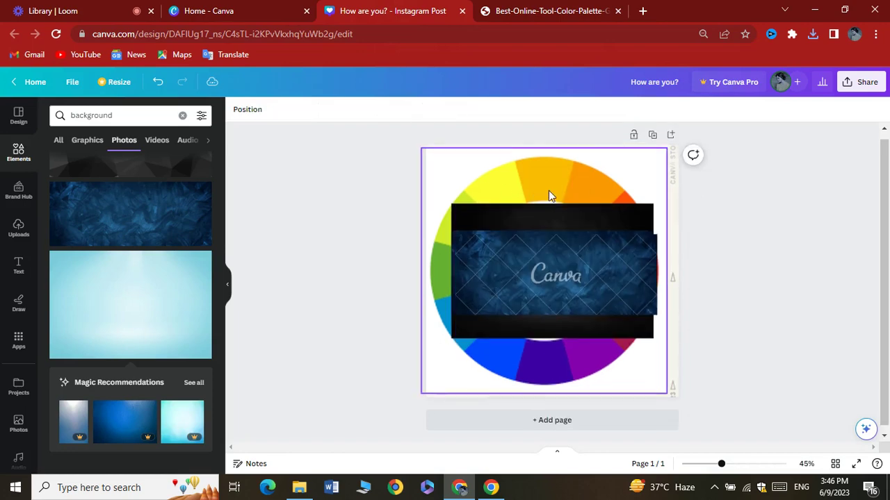
left_click(576, 259)
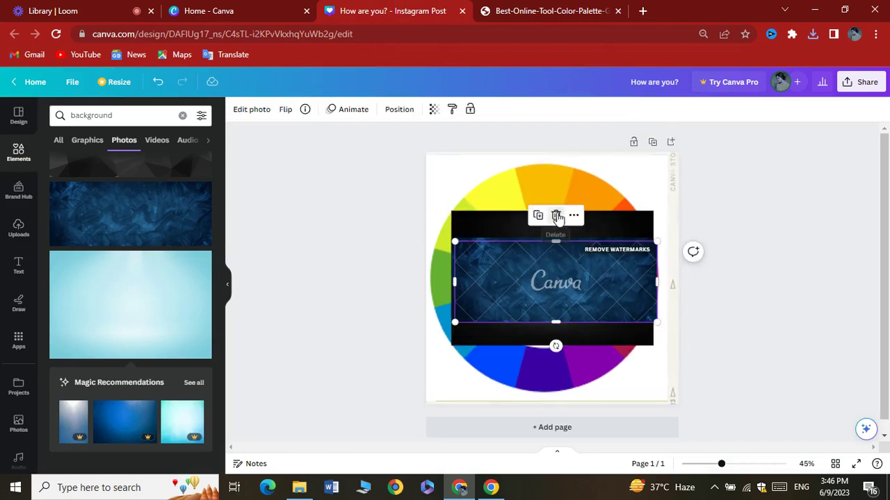
left_click(556, 213)
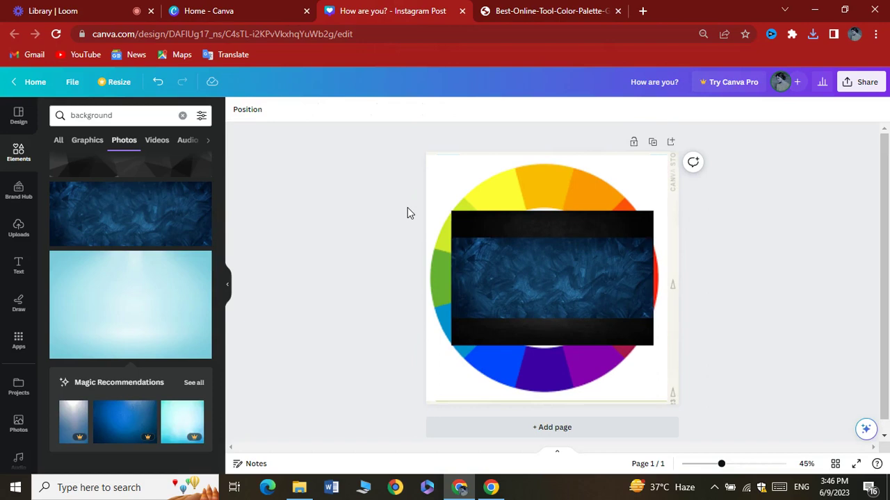